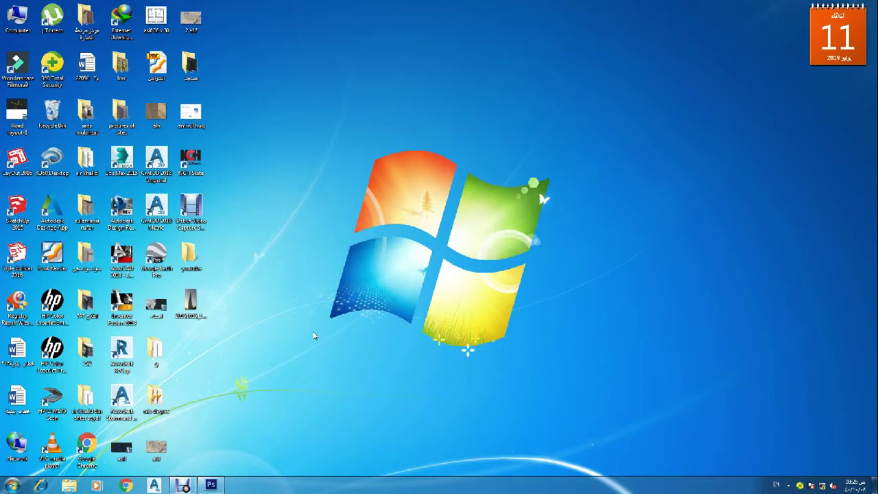
- Drag the Burj Khalifa photo's desktop icon onto Photoshop to open it as a document
mouse_move(195, 304)
mouse_down()
mouse_move(201, 330)
mouse_move(343, 232)
mouse_up()
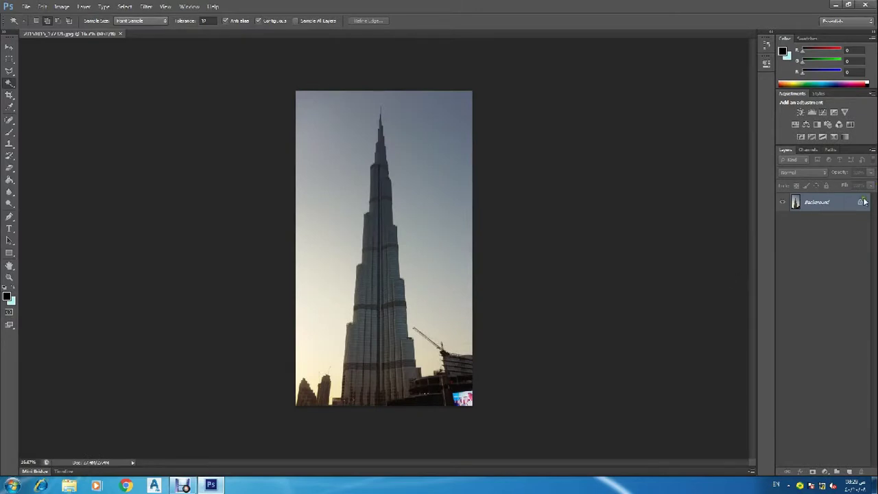
- Convert the locked Background layer into an unlocked Layer 0
double_click(857, 205)
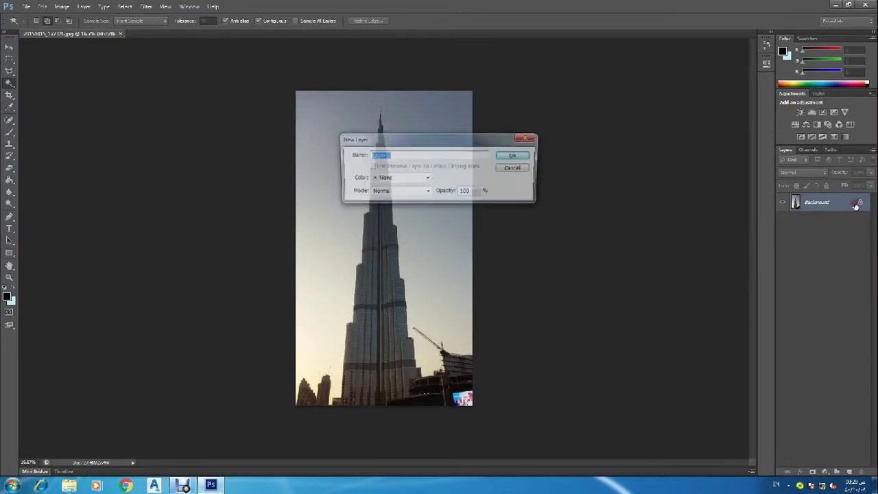
click(508, 158)
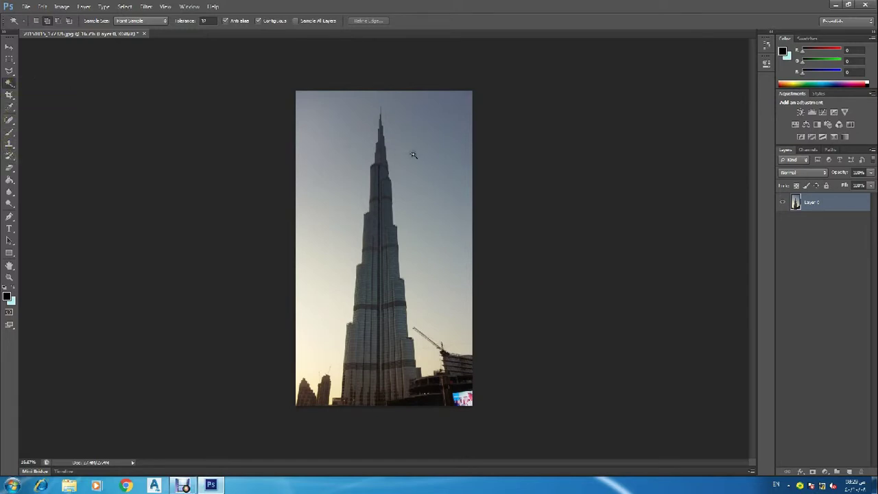
- Magic Wand-select the five sky areas around the tower, delete them and deselect
click(332, 127)
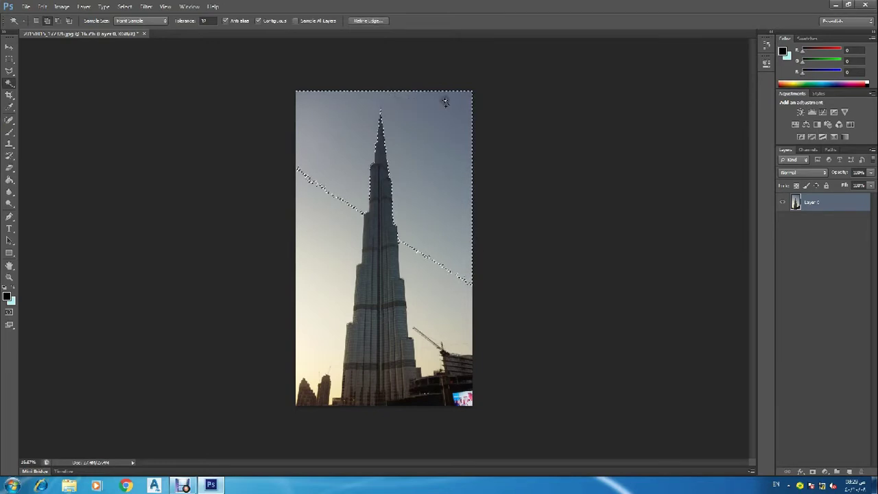
shift+click(424, 295)
shift+click(323, 302)
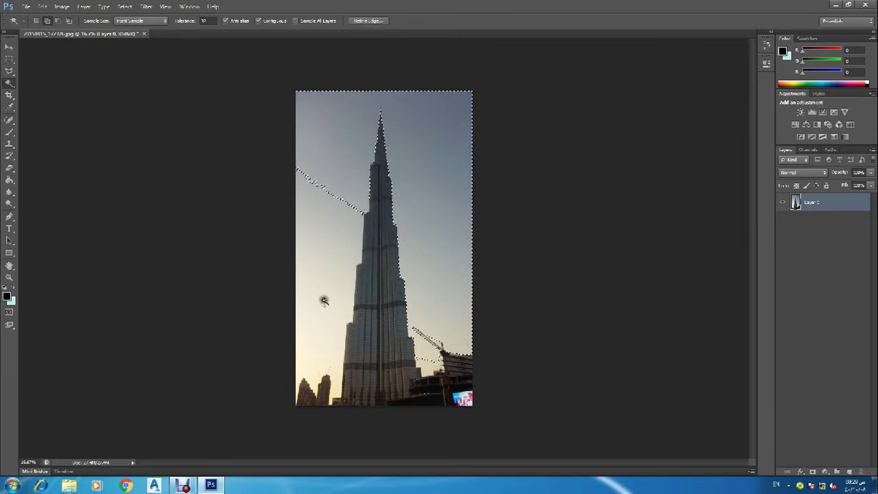
shift+click(329, 222)
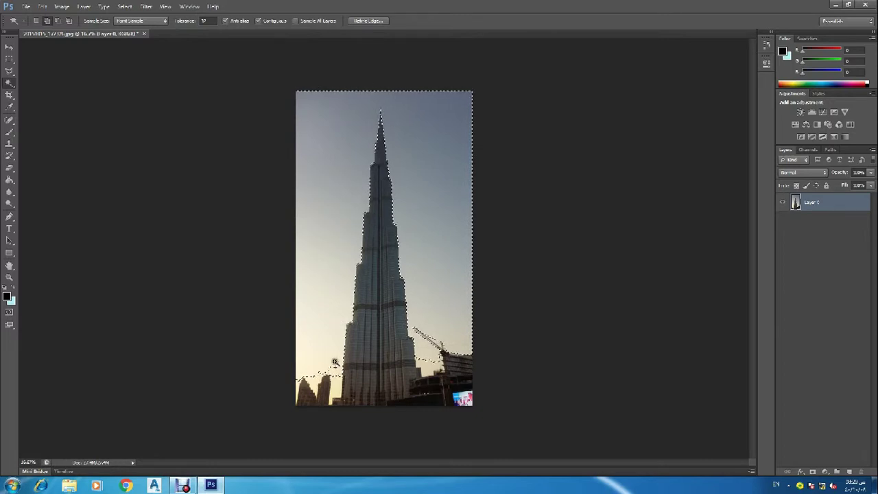
shift+click(310, 384)
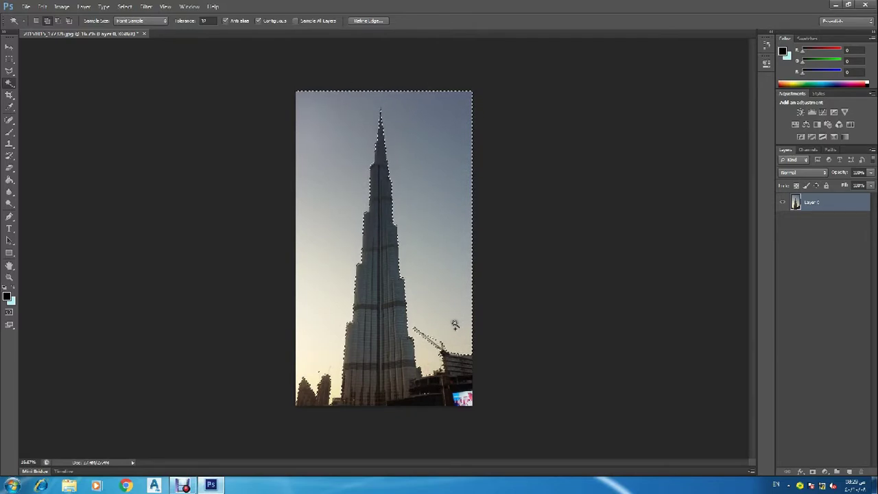
key(Delete)
key(ctrl+d)
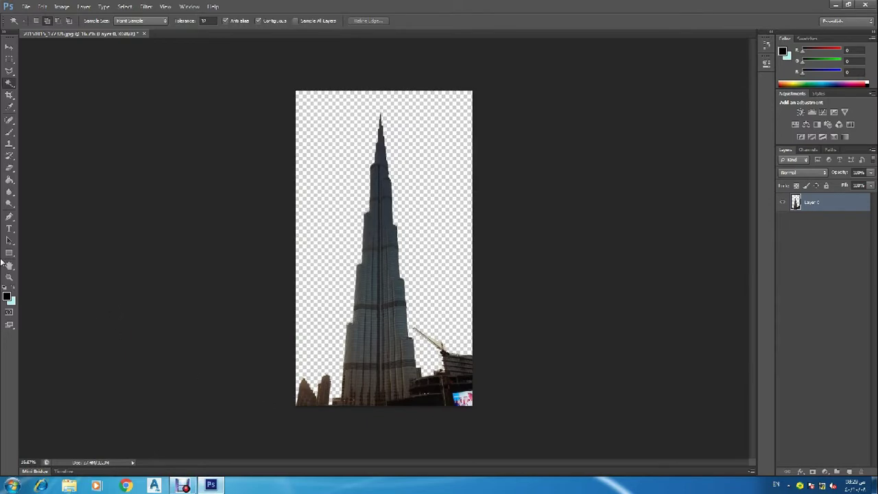
- Zoom in on the crane, select the leftover sky in its lattice, then deselect and fit the image to the window
click(10, 277)
click(444, 358)
click(448, 357)
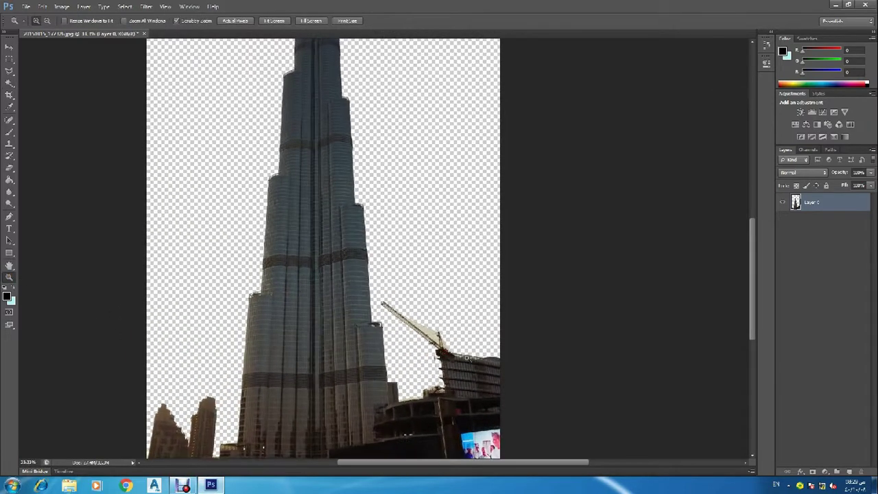
click(467, 357)
click(10, 83)
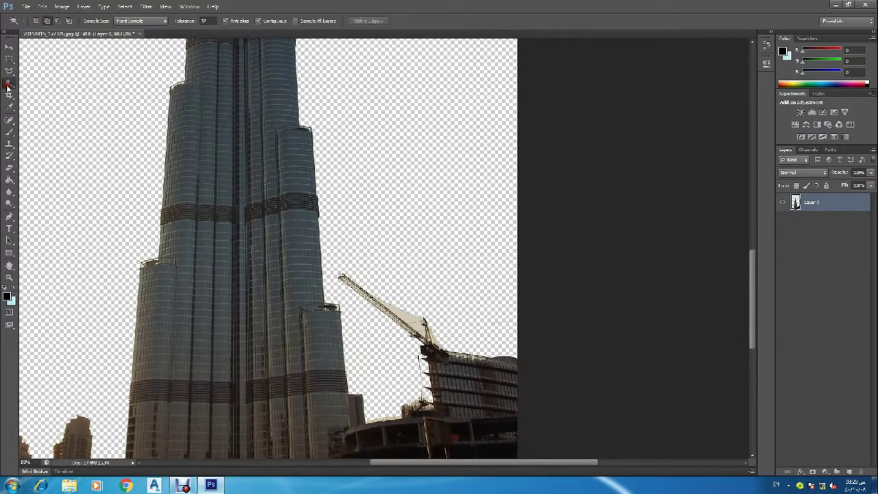
click(407, 317)
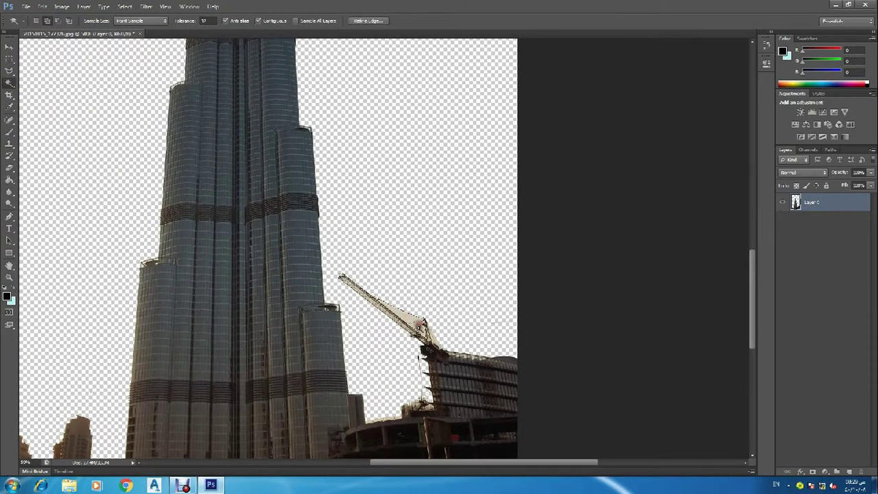
shift+click(416, 322)
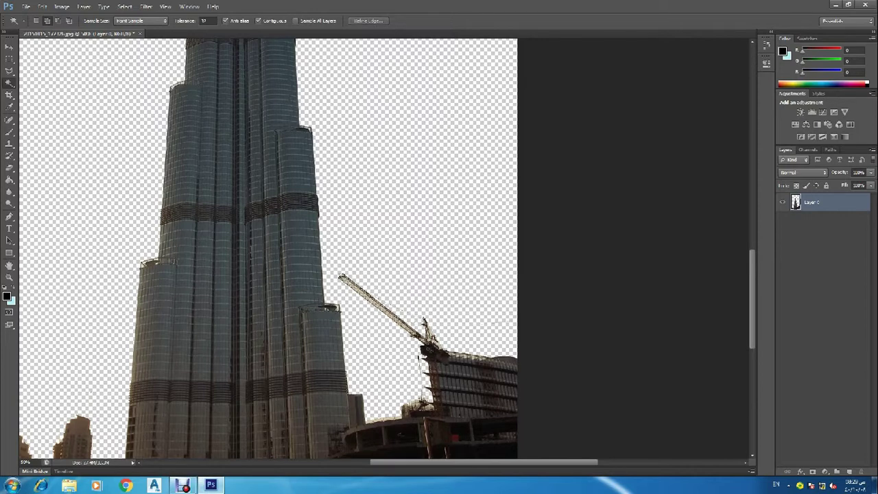
click(9, 277)
click(415, 313)
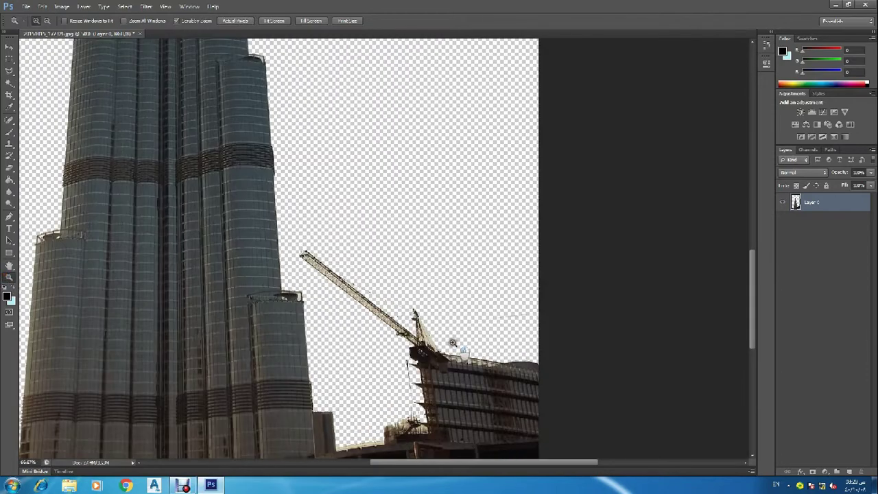
click(9, 83)
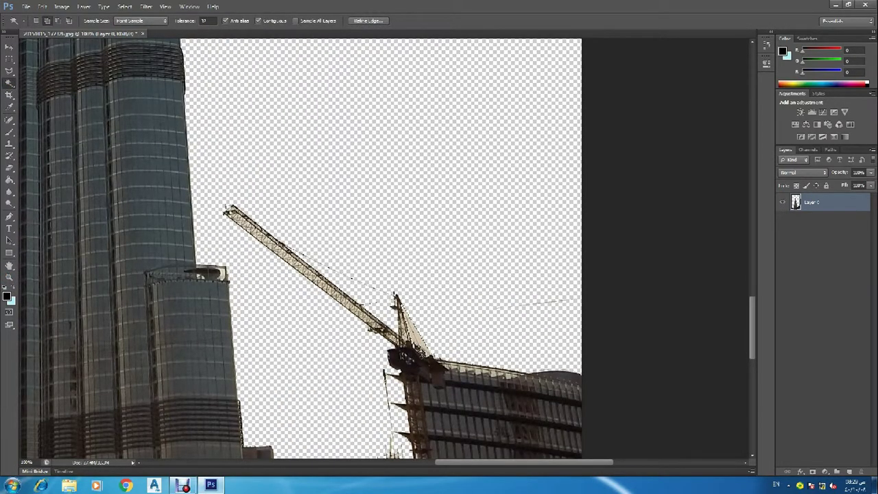
key(ctrl+d)
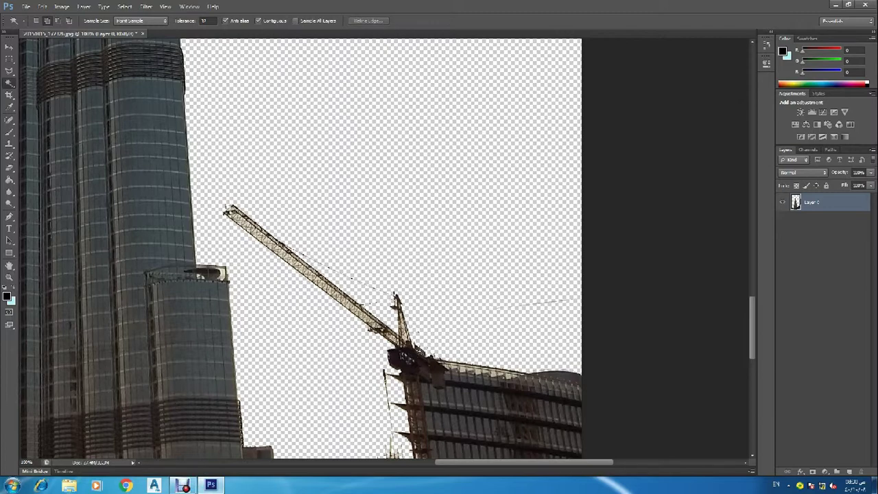
key(ctrl+0)
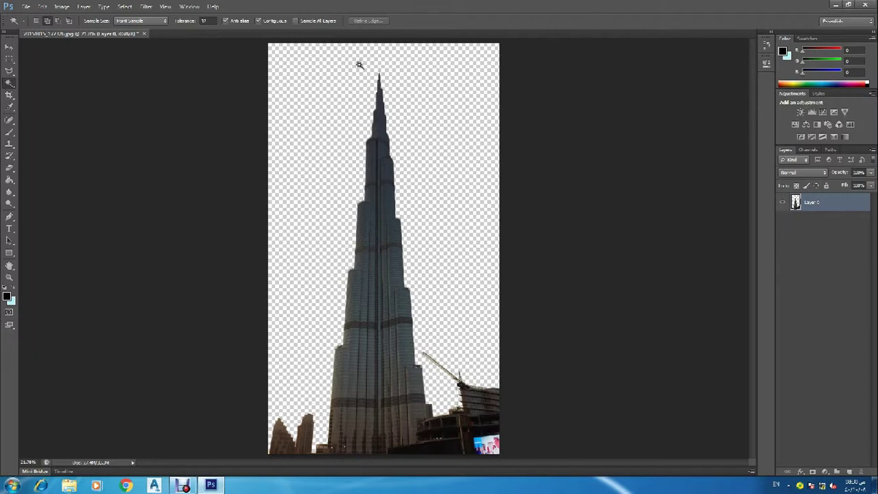
- Add Layer 1 below Layer 0, hide the tower layer and fill Layer 1 solid black
click(849, 471)
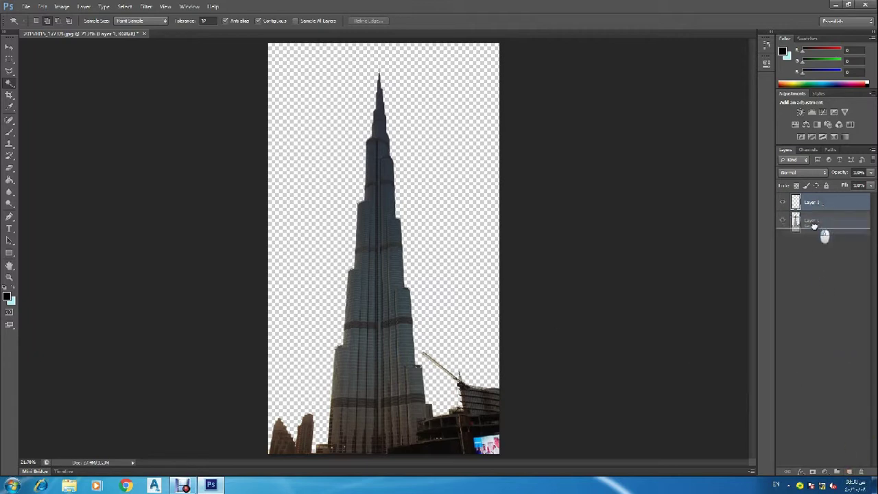
drag(820, 203, 818, 231)
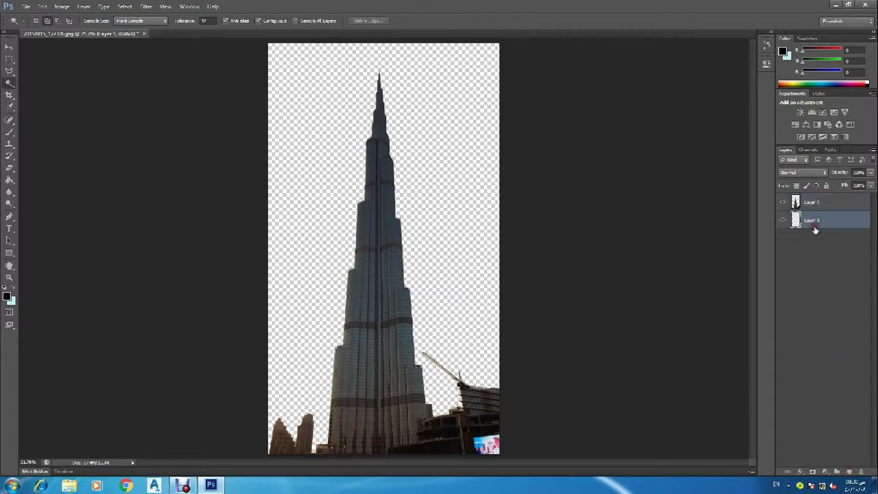
click(783, 202)
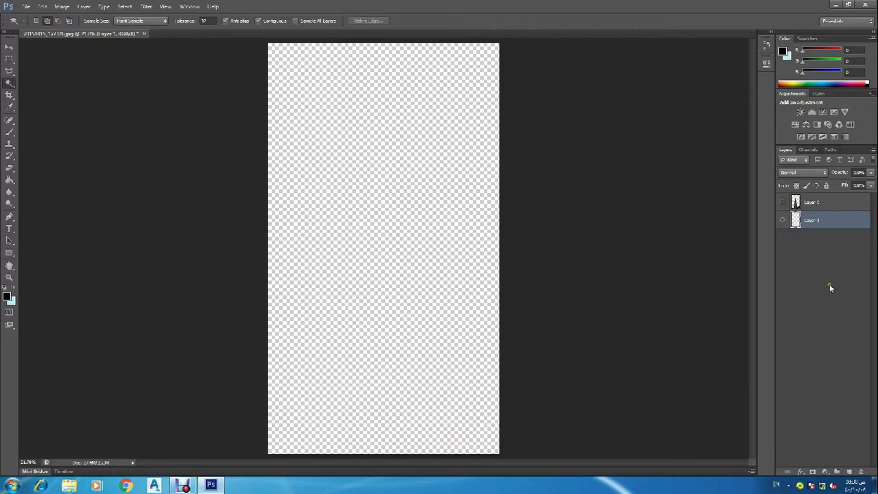
click(11, 180)
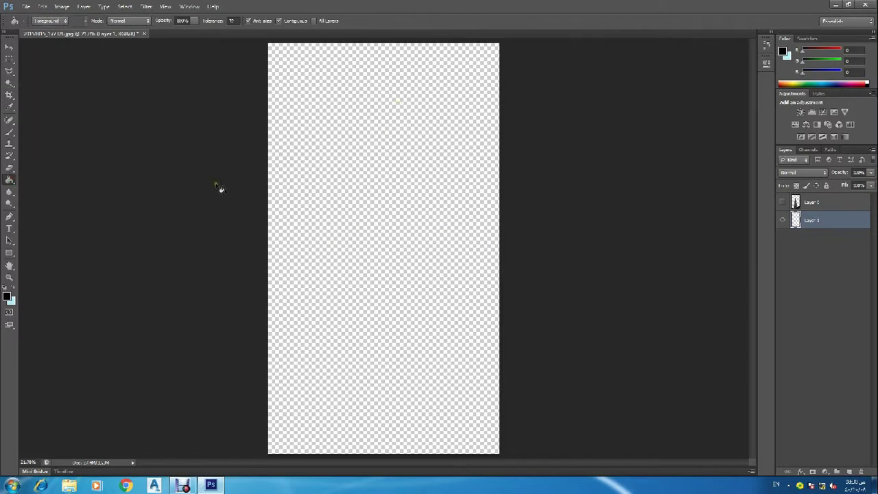
click(406, 97)
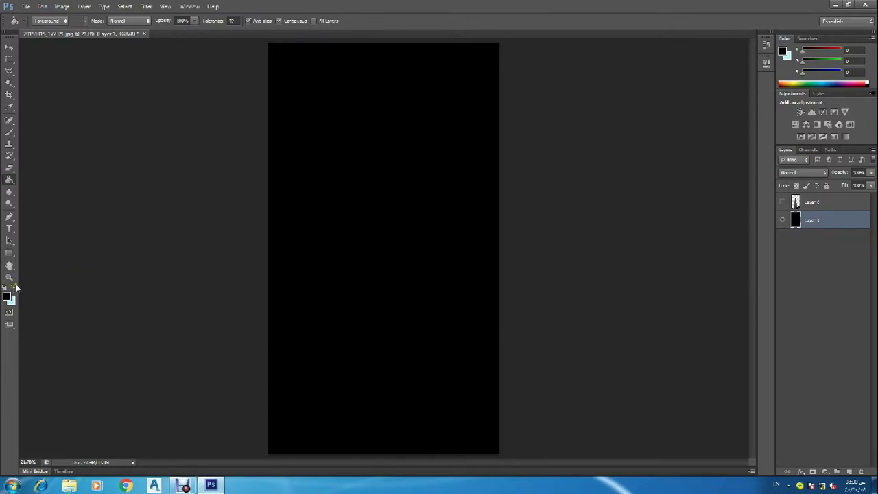
- Set light blue as the painting colour and load the Lights and galaxies brush set for the Brush tool
click(14, 287)
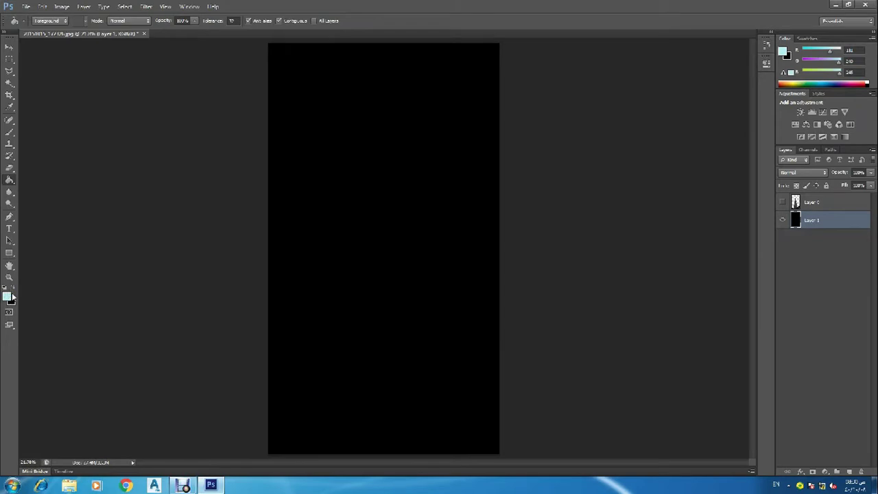
click(10, 133)
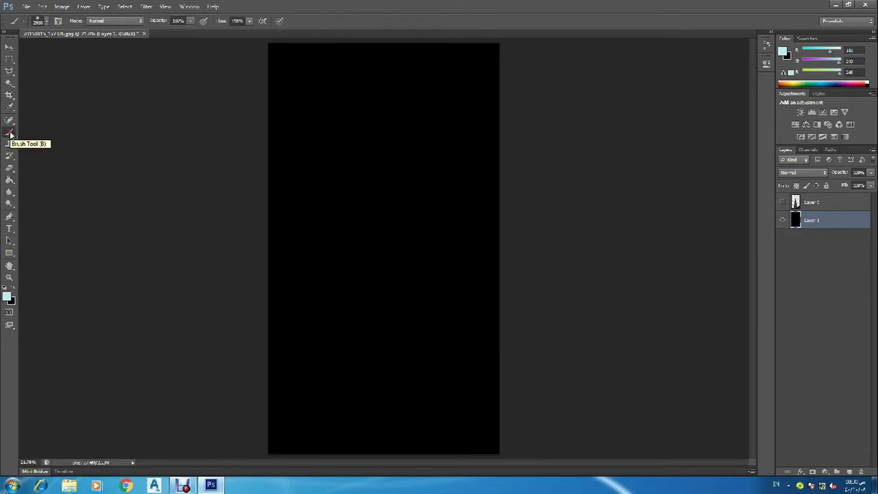
click(47, 23)
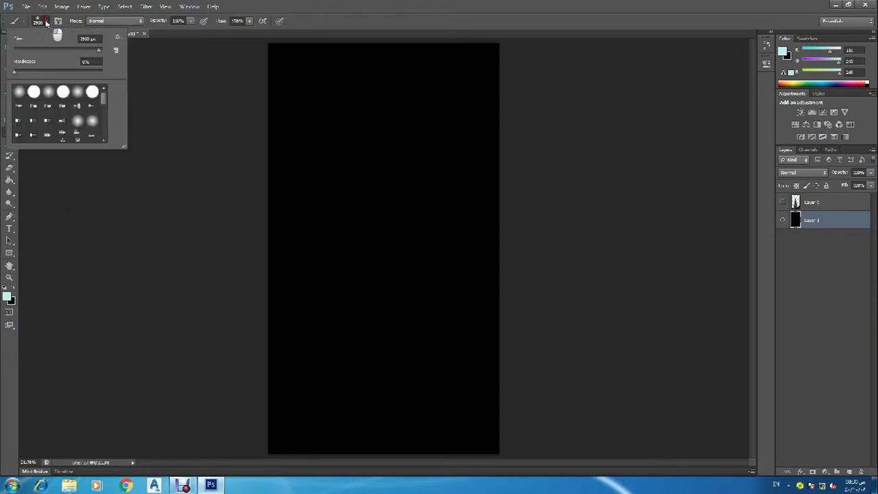
click(118, 37)
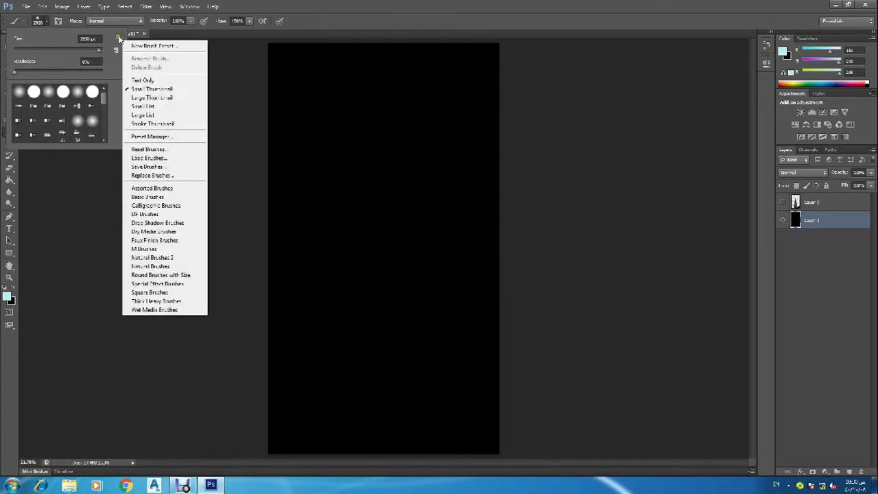
click(162, 159)
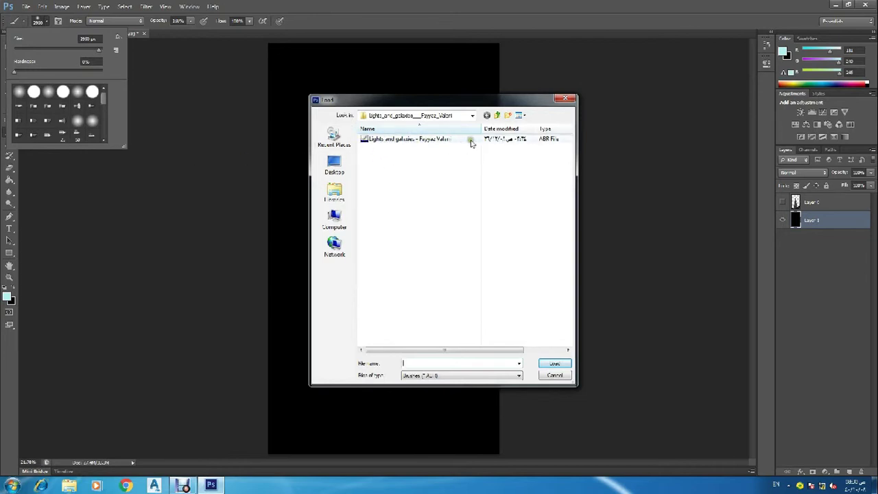
click(400, 140)
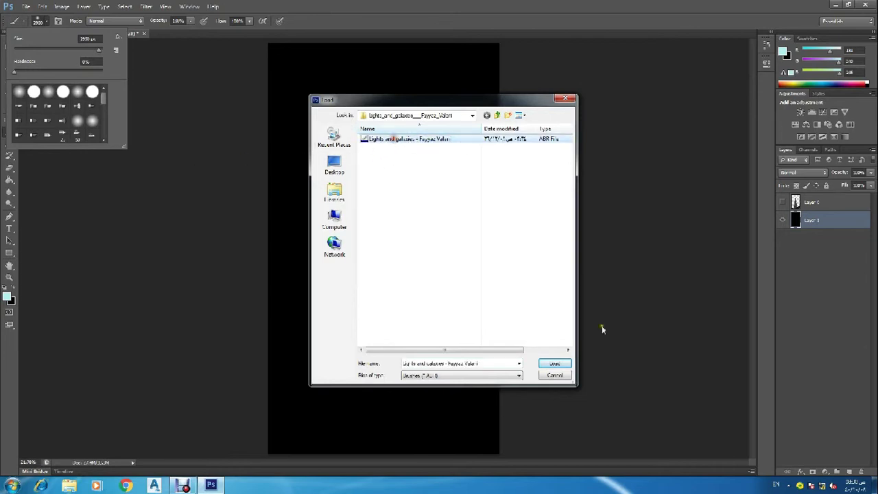
click(559, 364)
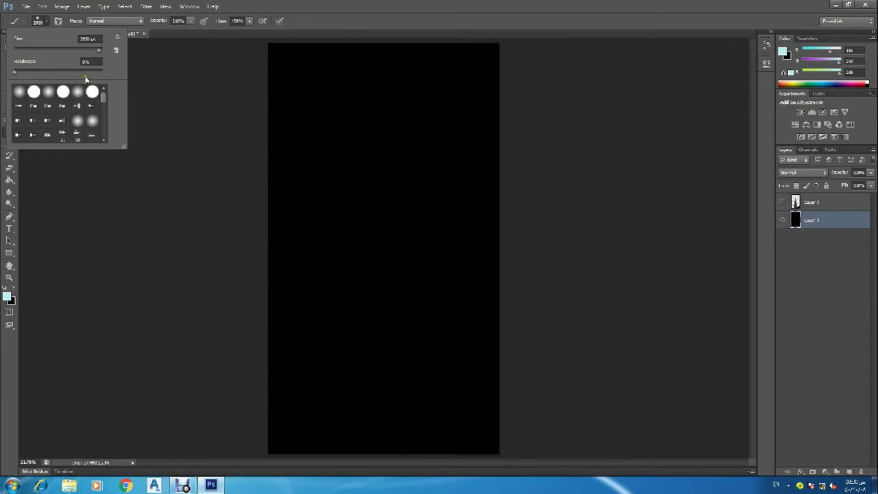
drag(104, 98, 103, 132)
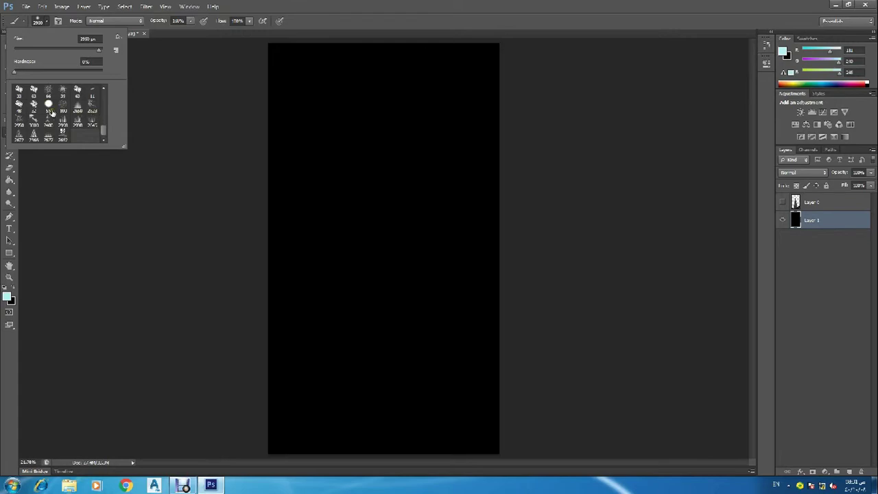
- Choose the tree-shaped lightning brush and set its size to about 2913 px
click(19, 125)
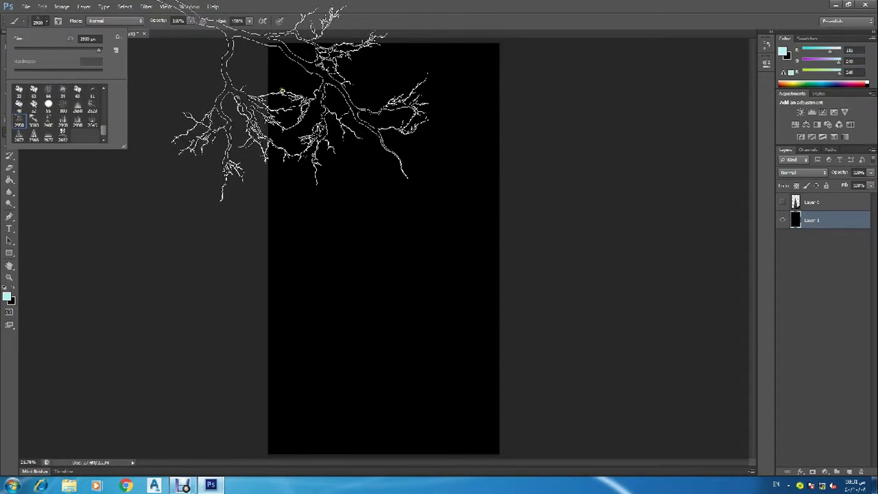
click(100, 52)
drag(101, 51, 103, 53)
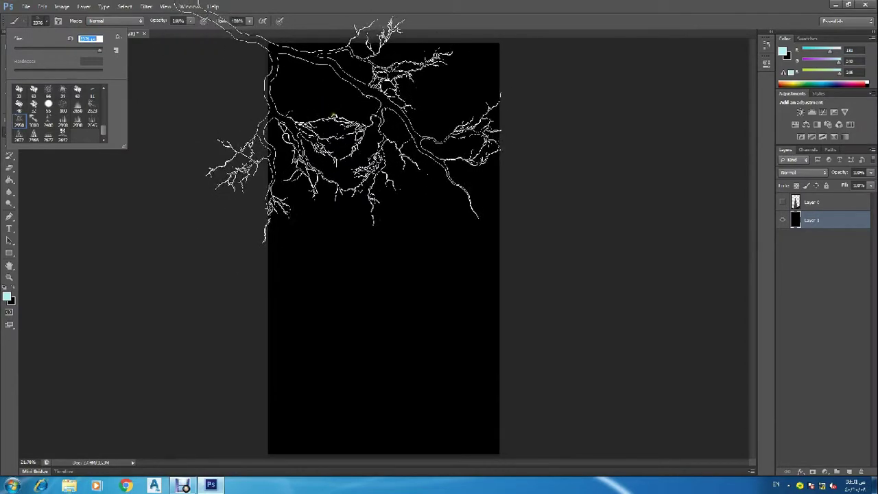
drag(100, 52, 98, 52)
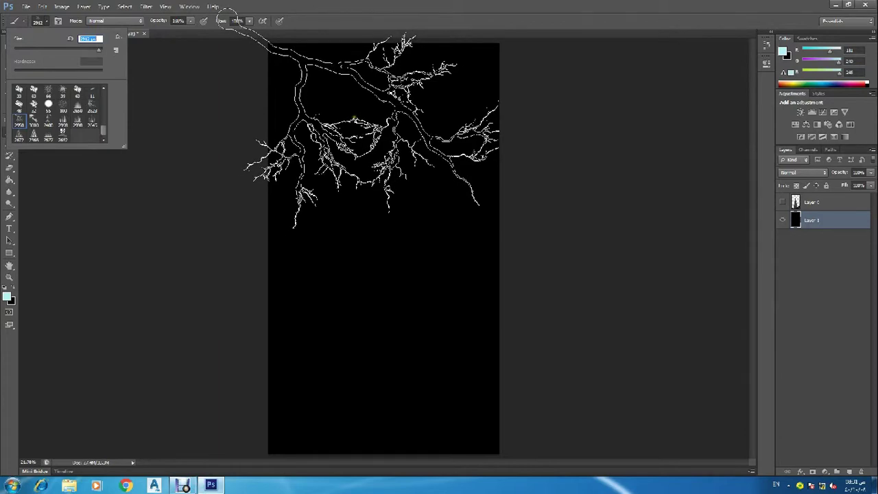
- Stamp cyan lightning across the top of the black layer and show the Burj Khalifa layer above it
click(370, 120)
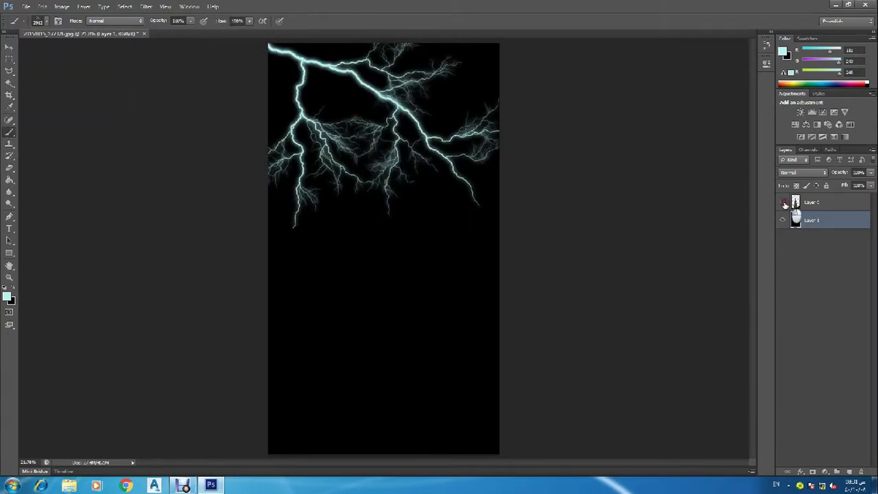
click(783, 202)
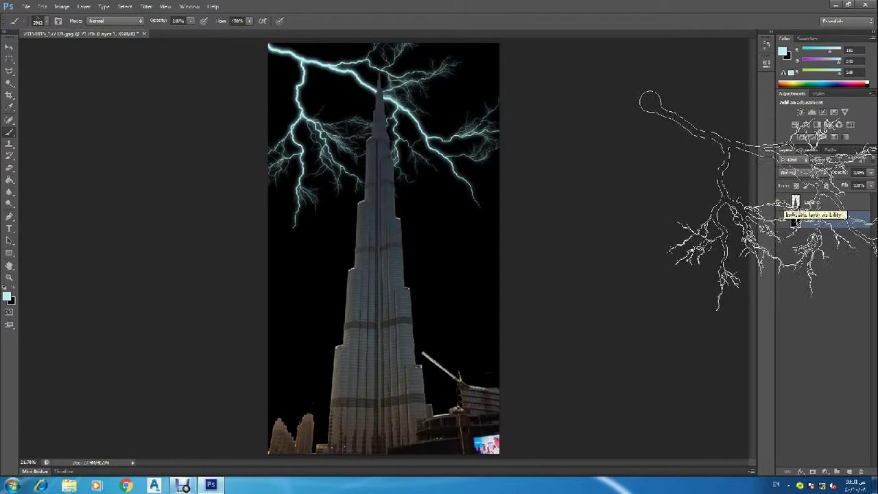
click(24, 7)
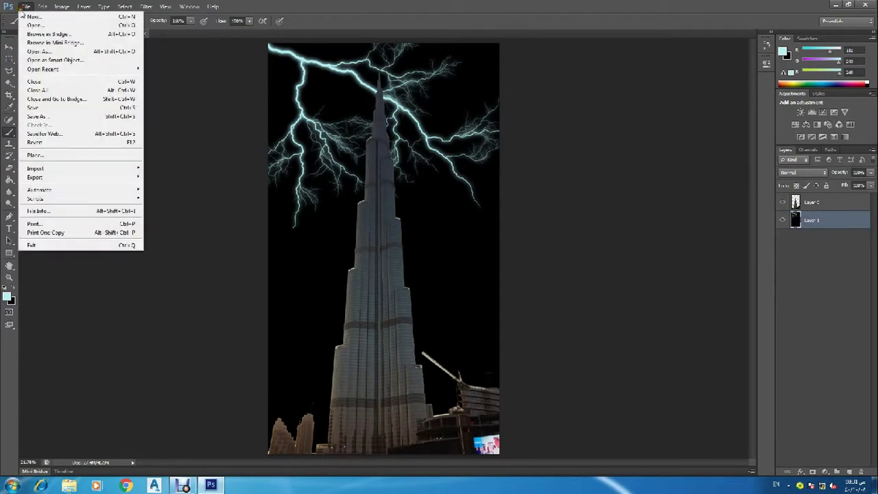
- Save the composite to the Desktop as JPEG named '212321' without overwriting the original, then minimize Photoshop
click(46, 118)
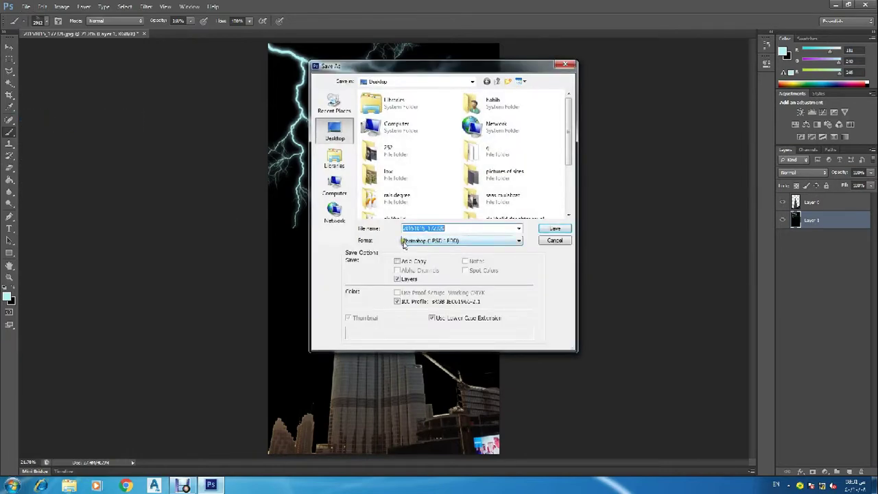
click(404, 244)
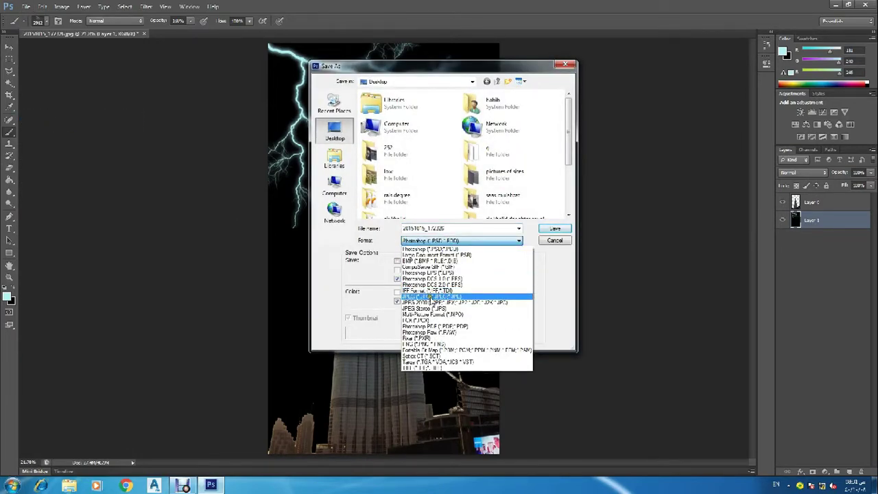
click(452, 299)
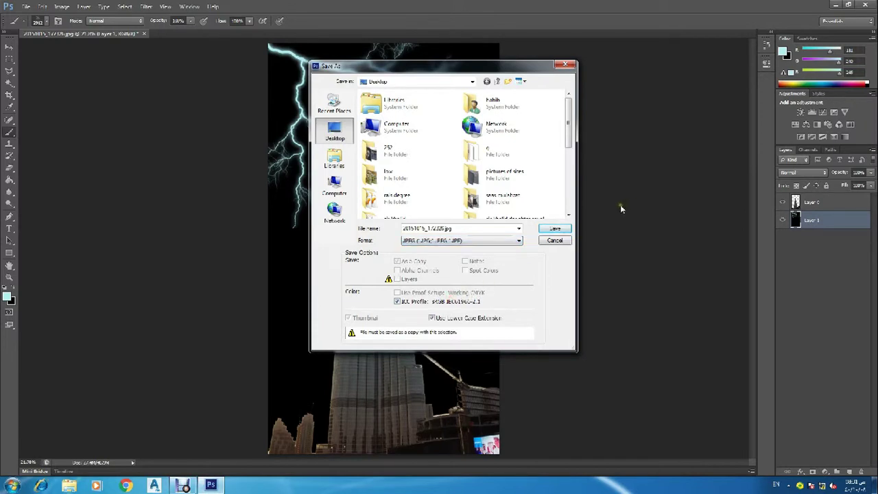
click(551, 231)
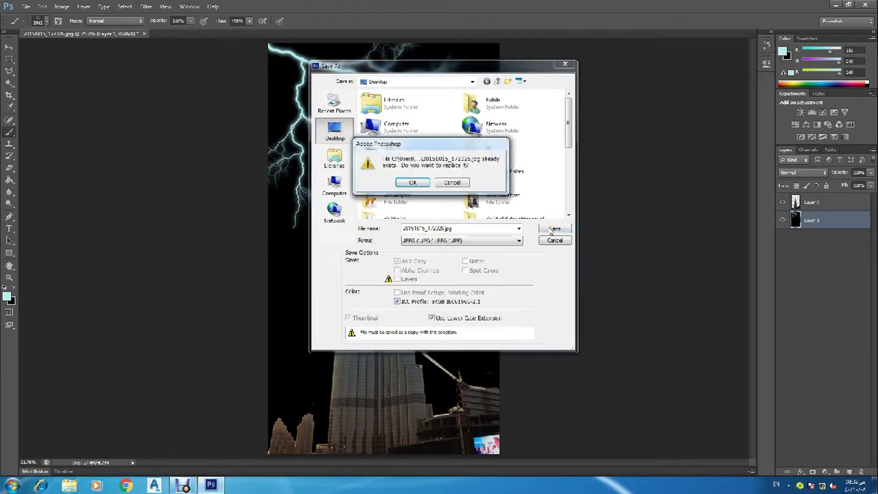
click(452, 182)
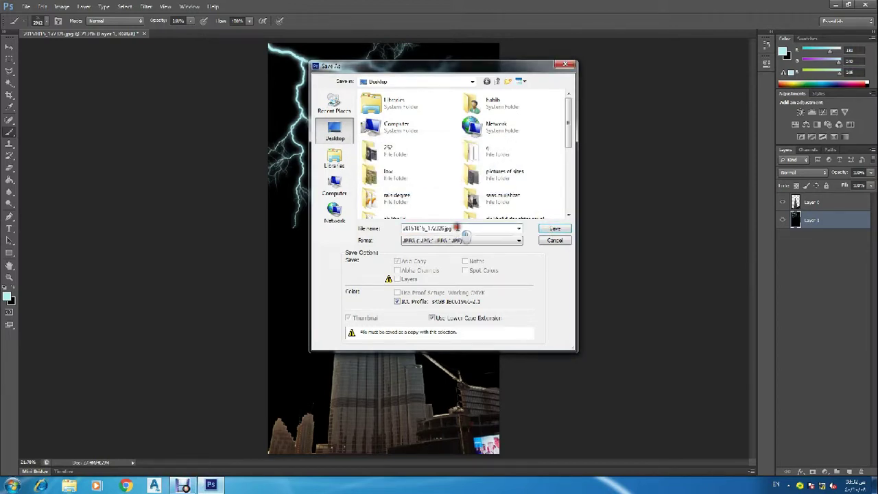
text(212321)
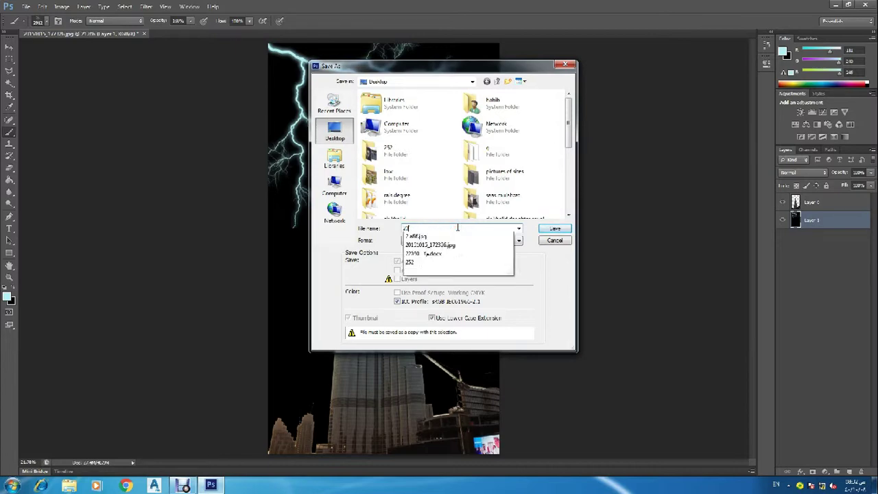
click(548, 233)
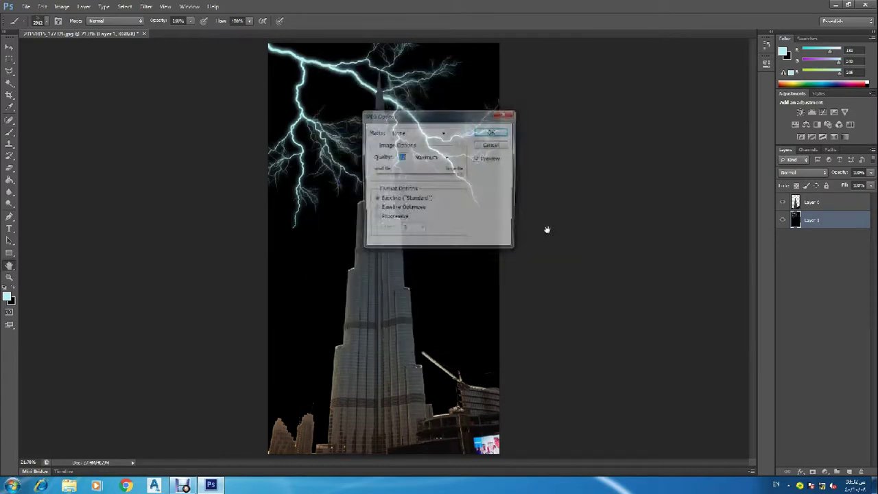
click(501, 132)
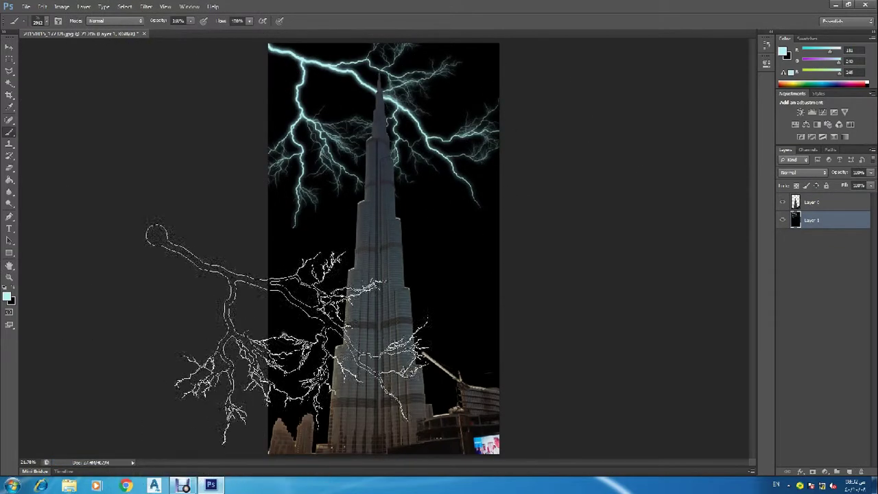
click(836, 4)
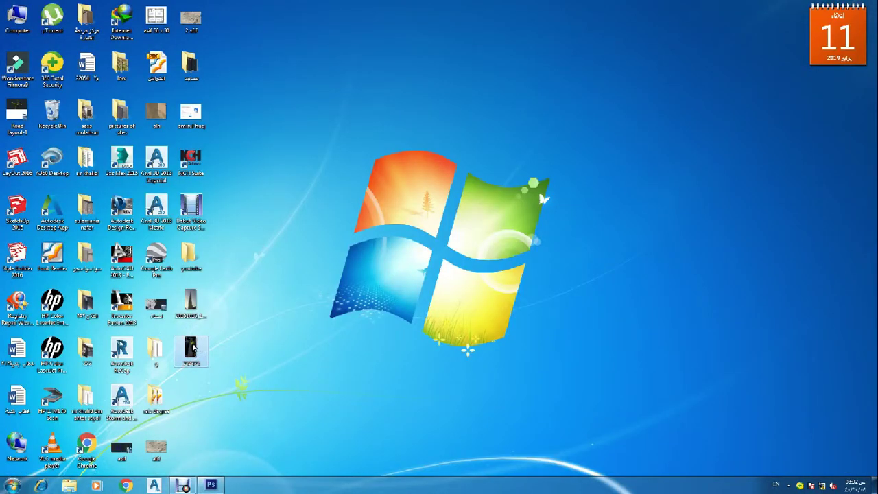
- View the saved lightning JPEG in Photo Viewer, flipping to the original sky photo and back several times
double_click(194, 347)
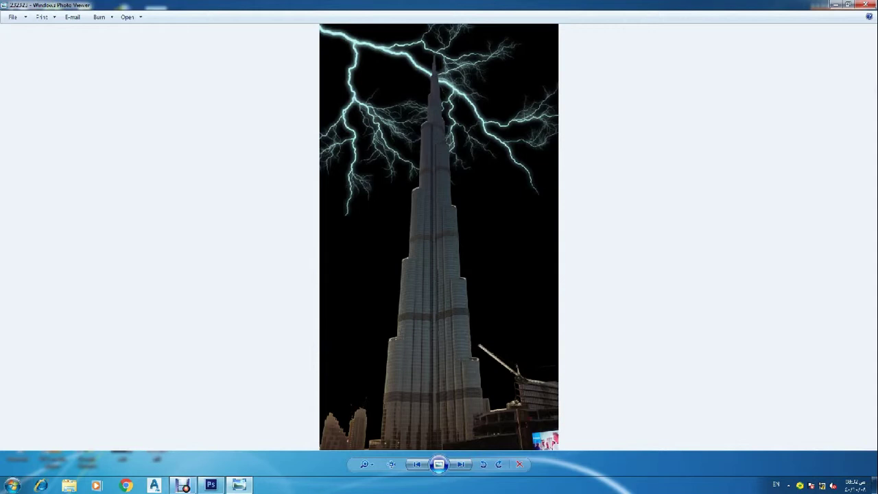
key(Left)
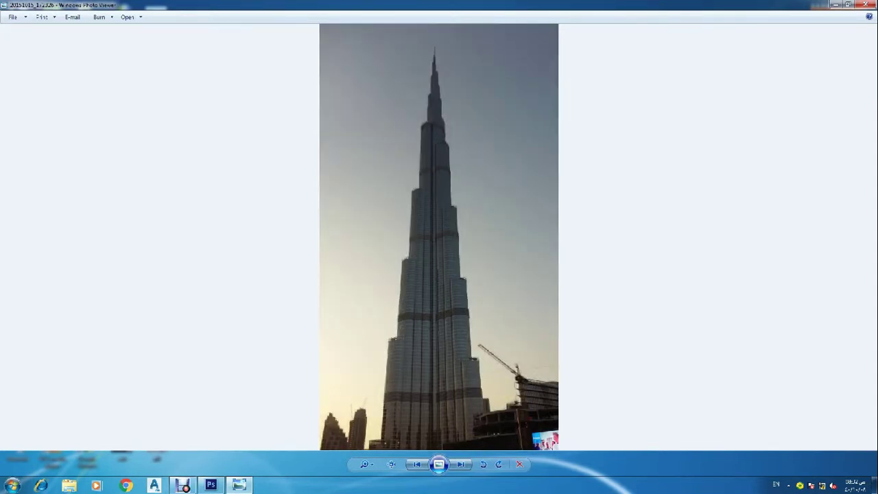
key(Right)
key(Left)
key(Right)
key(Left)
key(Right)
key(Left)
key(Right)
key(Left)
key(Right)
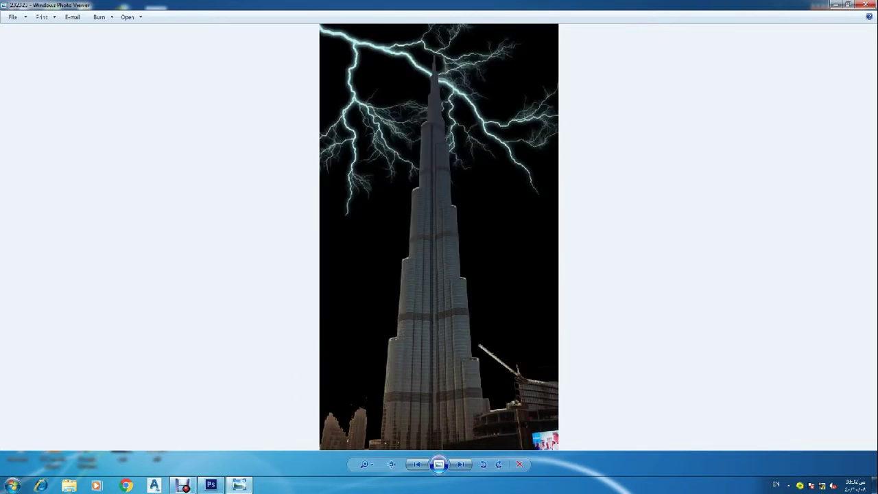